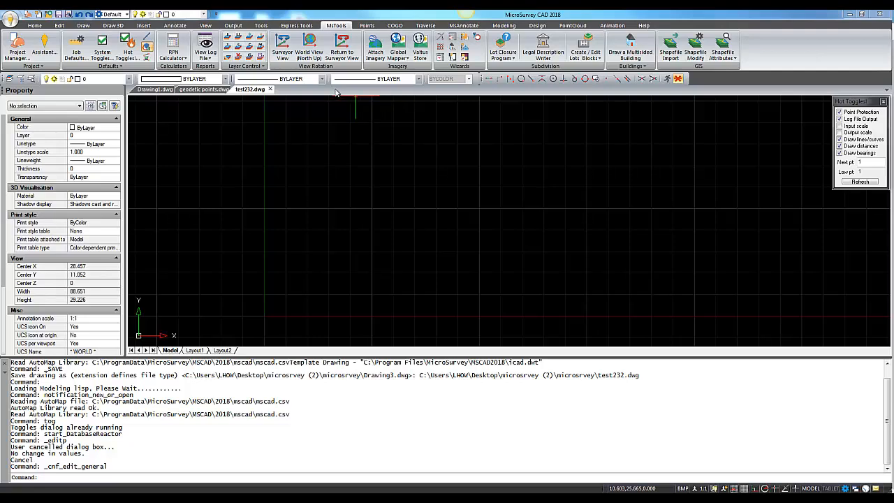
# - Set the job's coordinate system to UTM83-11 from the UTM Zones, NAD83 group in the general configuration options
pyautogui.click(77, 47)
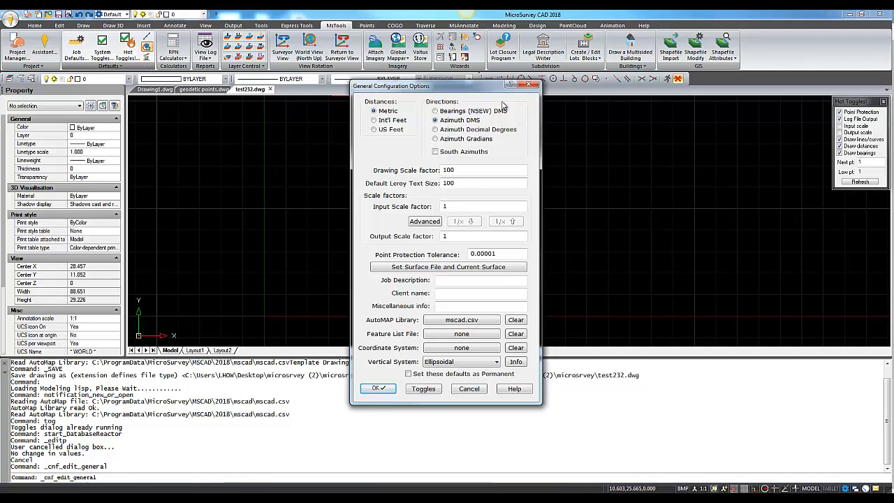
pyautogui.moveTo(475, 86); pyautogui.dragTo(478, 74)
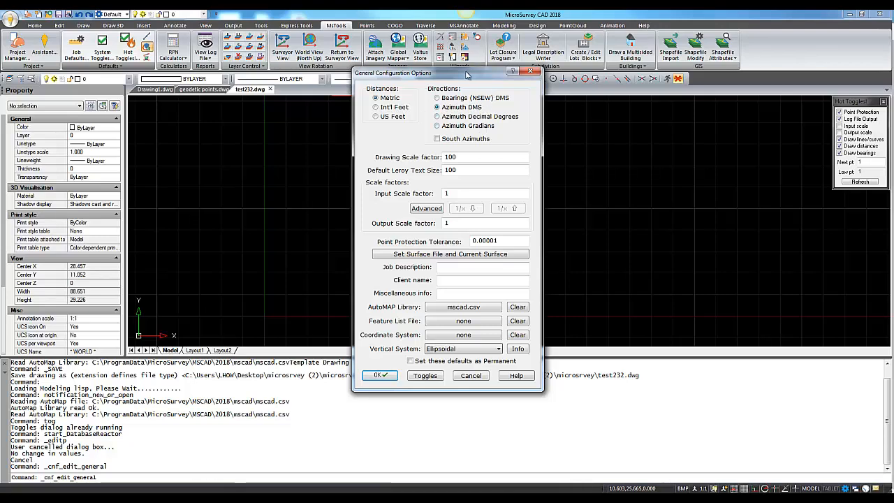
pyautogui.moveTo(463, 75); pyautogui.dragTo(463, 69)
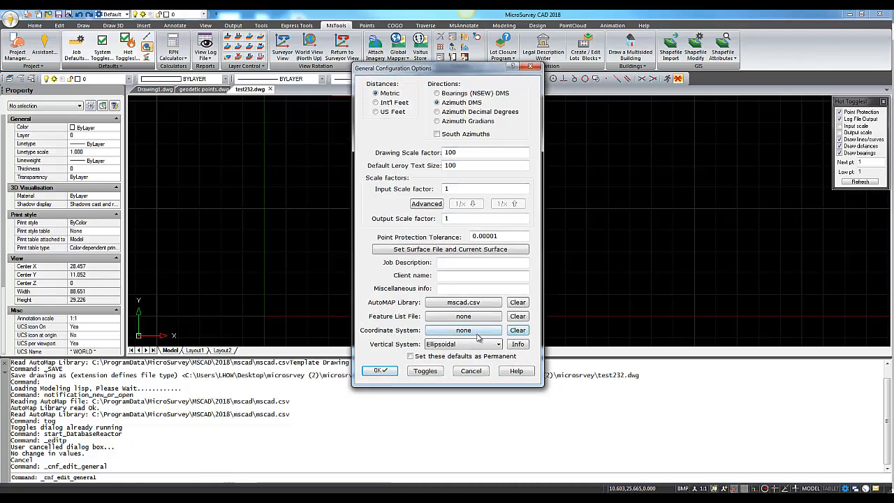
pyautogui.click(441, 333)
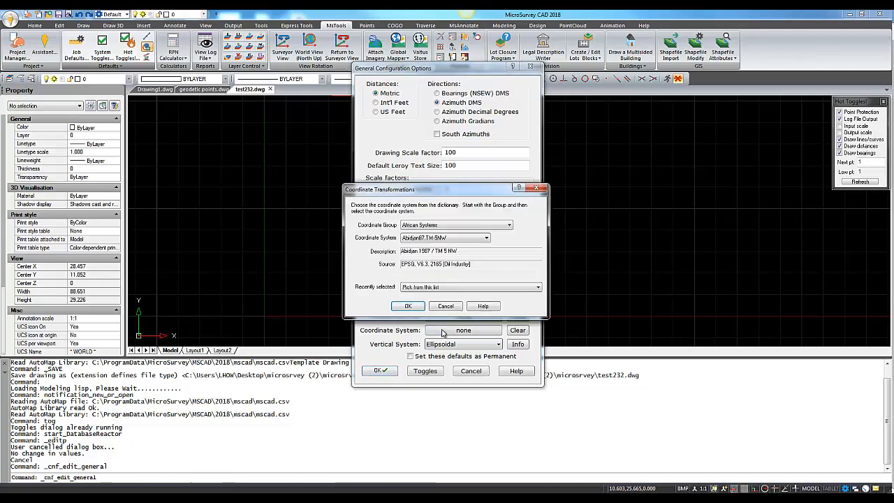
pyautogui.click(460, 225)
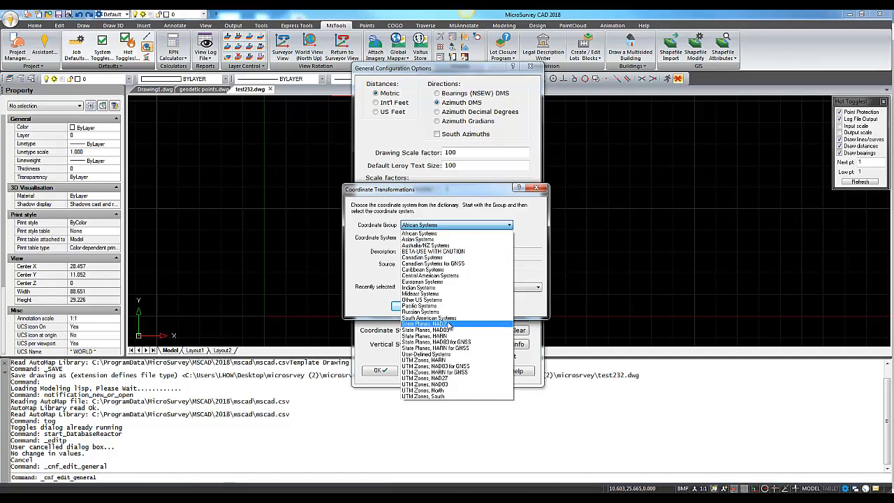
pyautogui.click(456, 384)
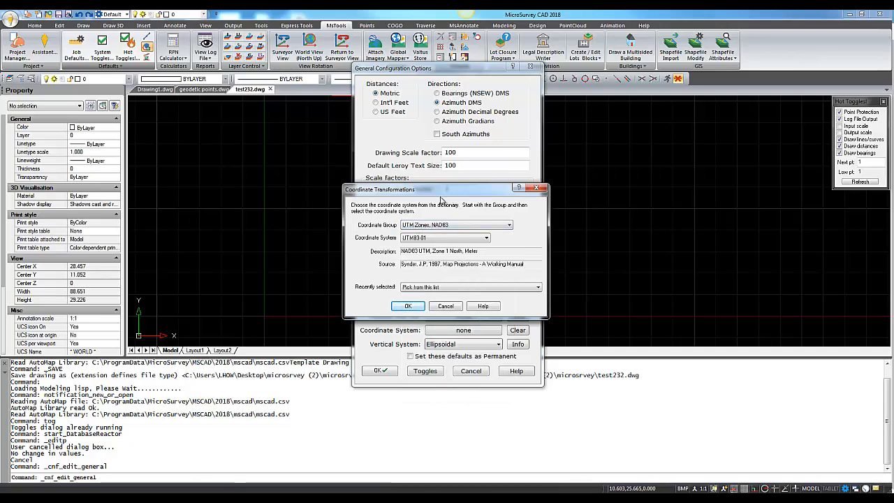
pyautogui.click(472, 241)
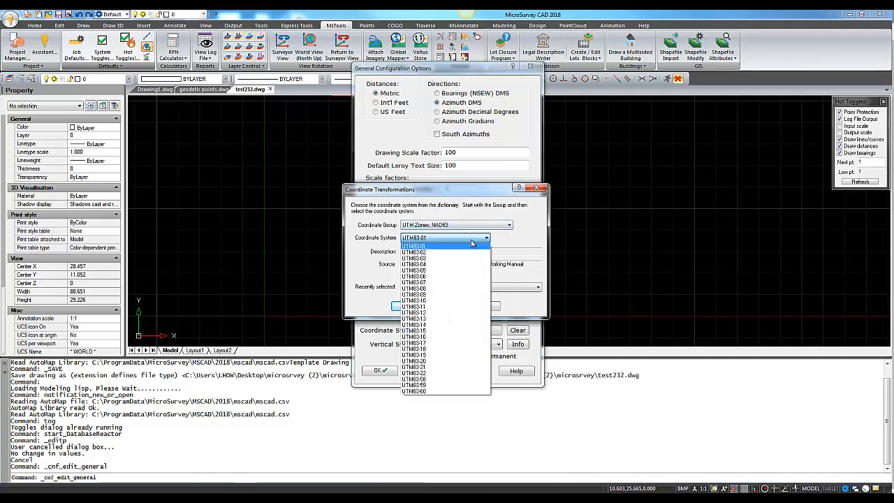
pyautogui.click(462, 306)
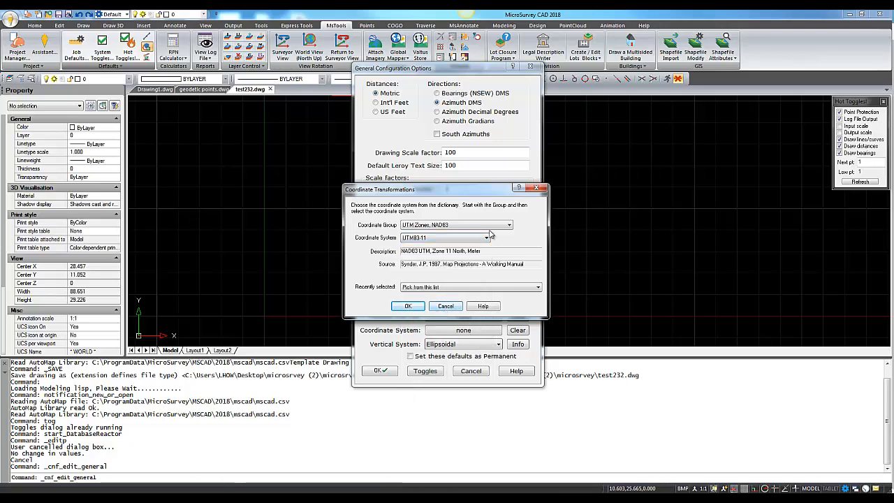
pyautogui.click(408, 305)
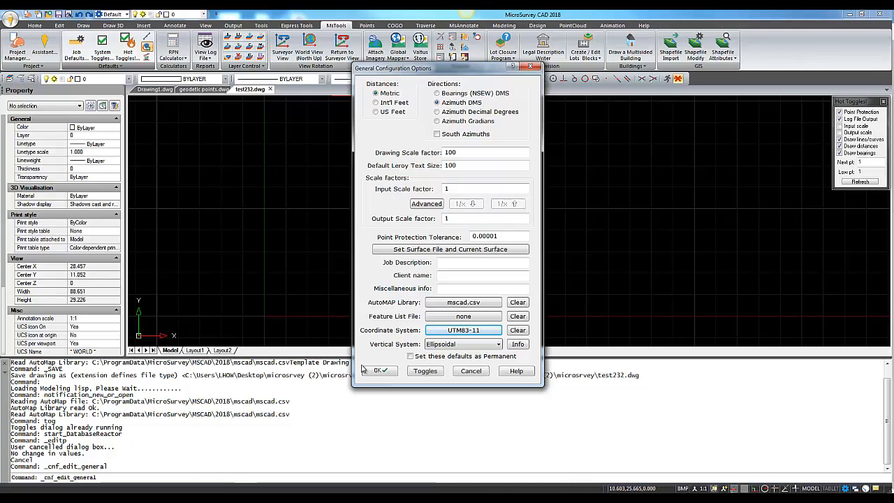
pyautogui.click(381, 375)
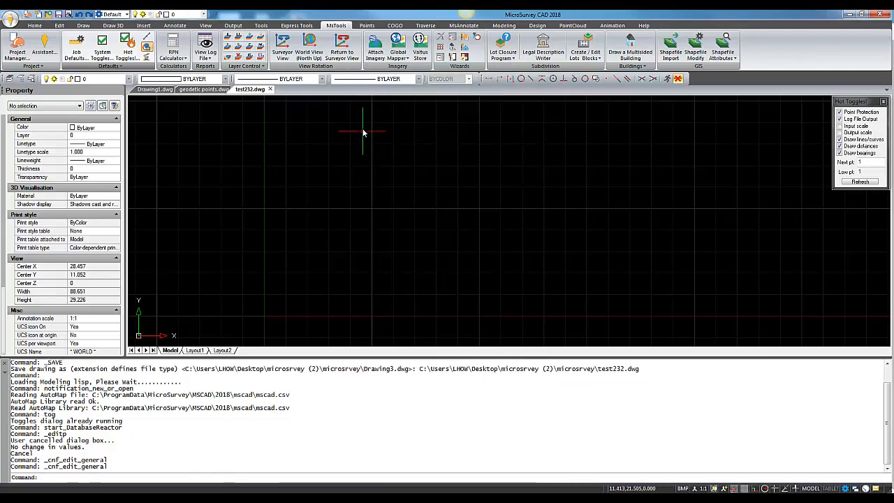
# - Store geodetic point 1 with latitude 49.52556104 and longitude -119.28401844, entered in degrees-minutes-seconds format
pyautogui.click(368, 26)
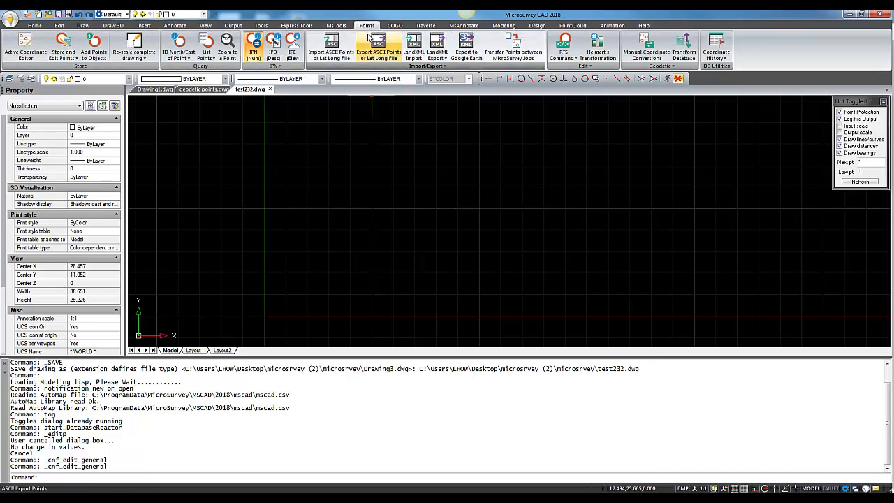
pyautogui.click(76, 62)
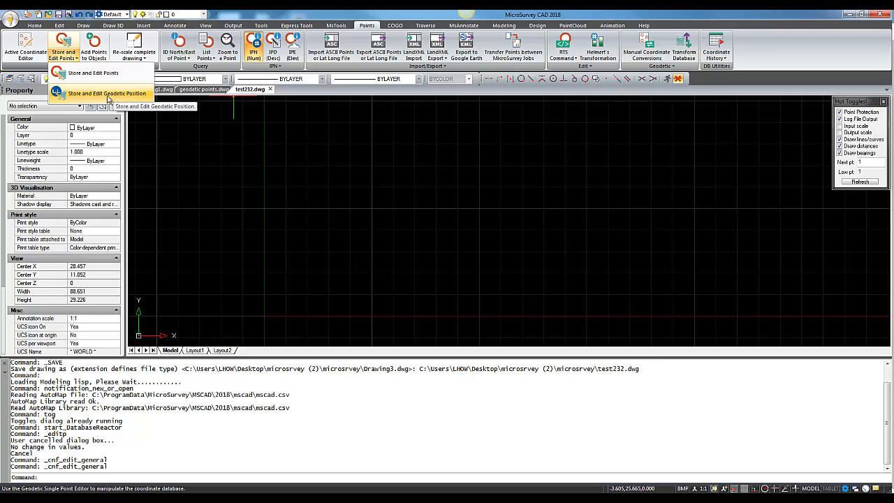
pyautogui.click(108, 94)
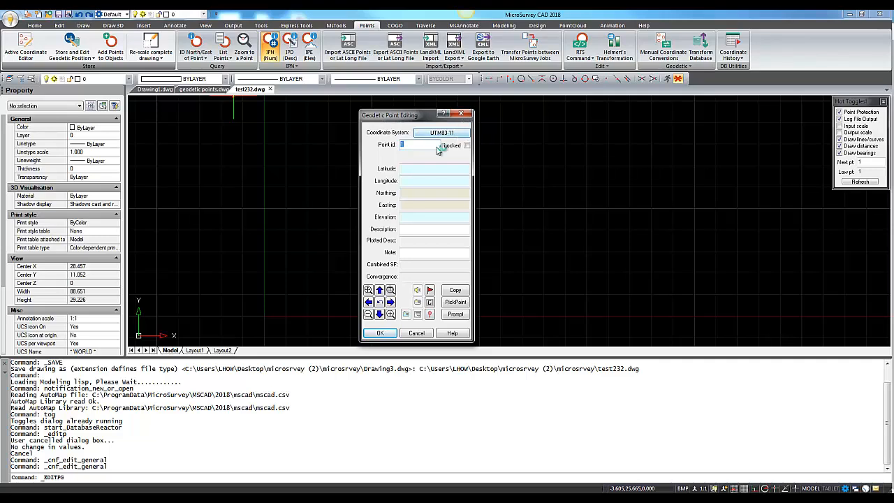
pyautogui.click(414, 168)
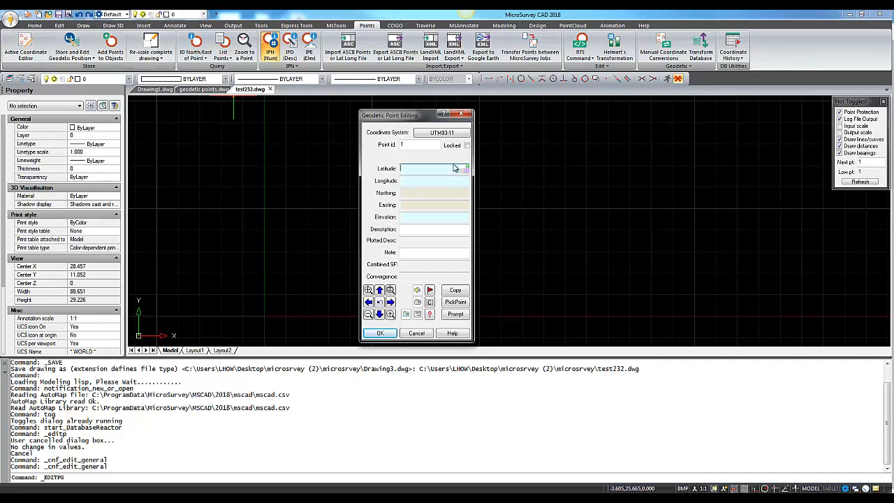
pyautogui.write('49.52556')
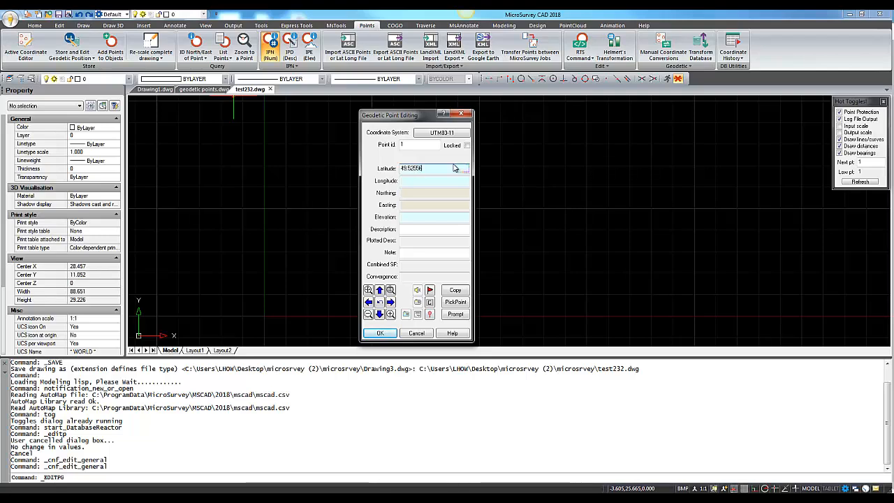
pyautogui.write('104')
pyautogui.click(424, 182)
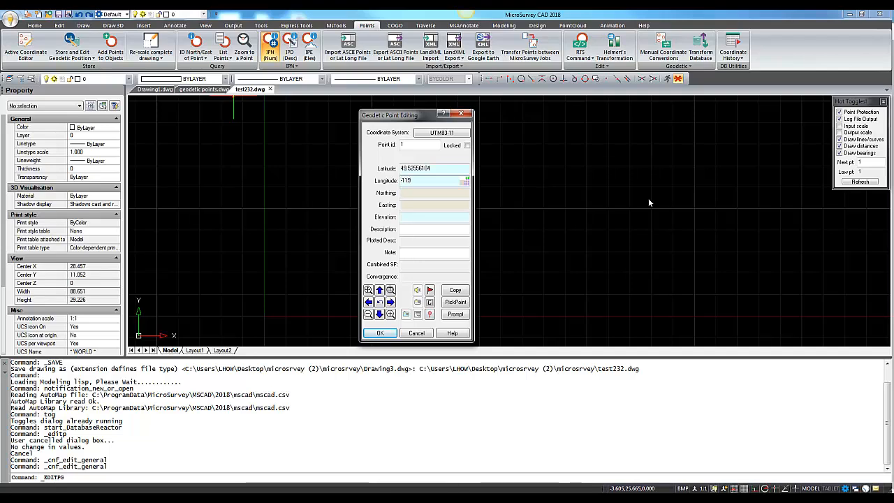
pyautogui.write('-119.26')
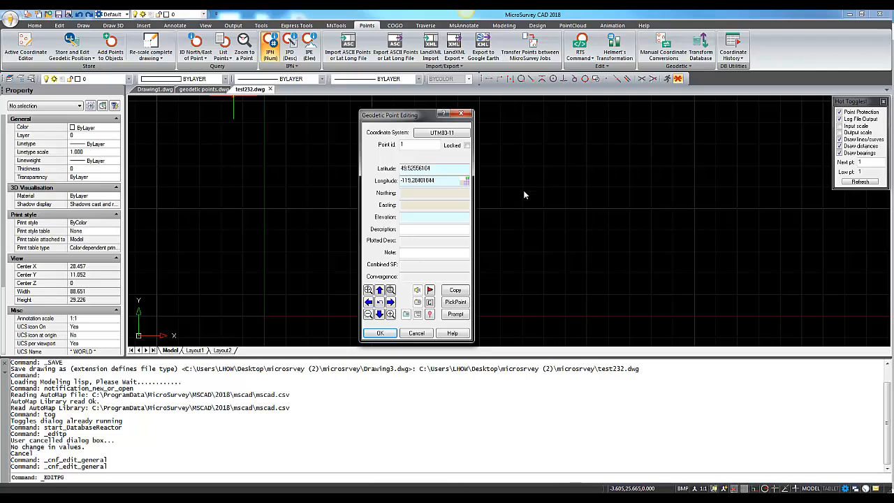
pyautogui.click(414, 229)
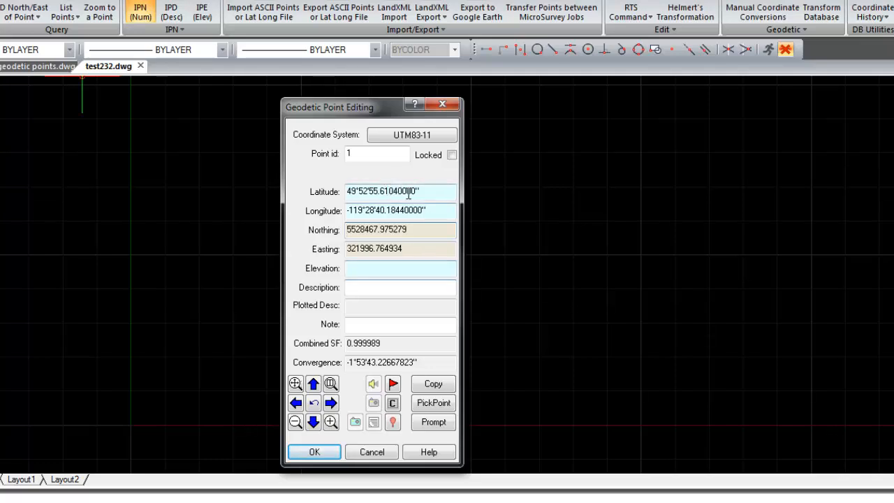
pyautogui.click(318, 449)
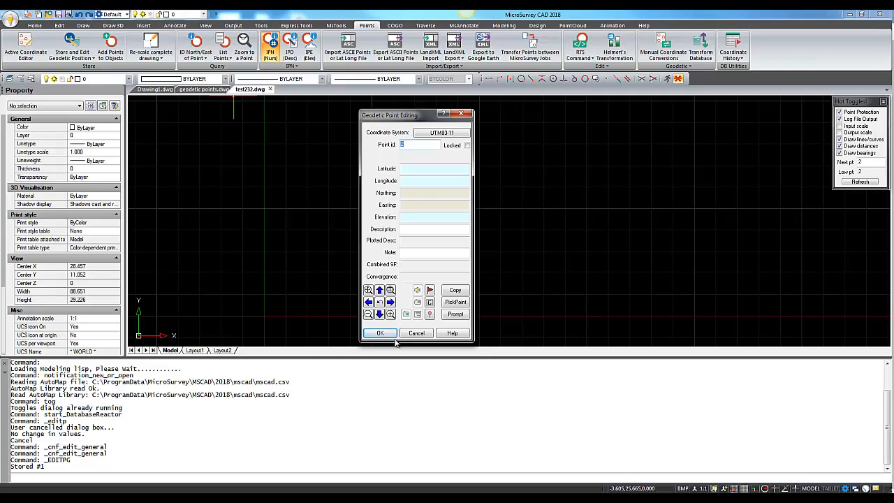
pyautogui.click(417, 333)
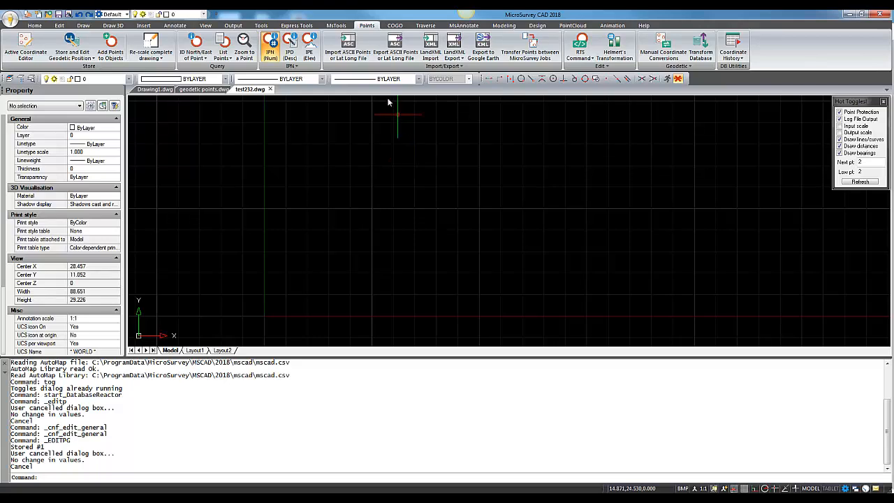
# - Switch the job's direction format to Azimuth Decimal Degrees in the general configuration options
pyautogui.click(336, 26)
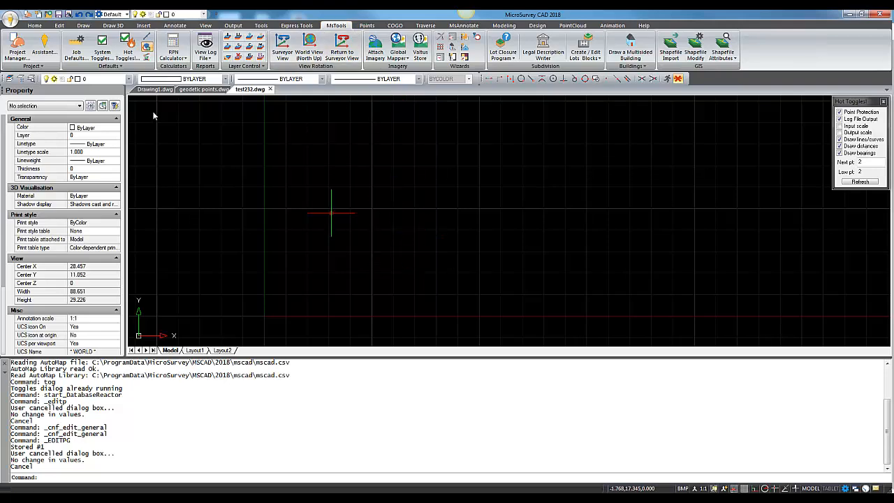
pyautogui.click(75, 44)
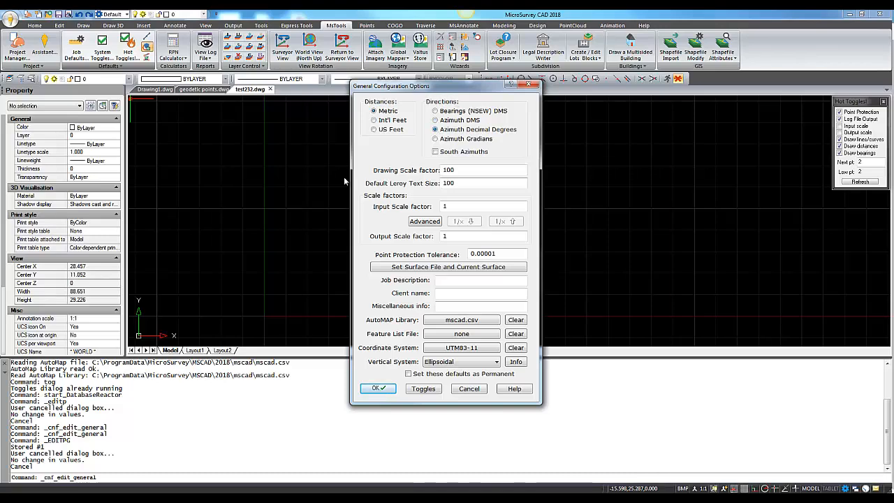
pyautogui.click(379, 389)
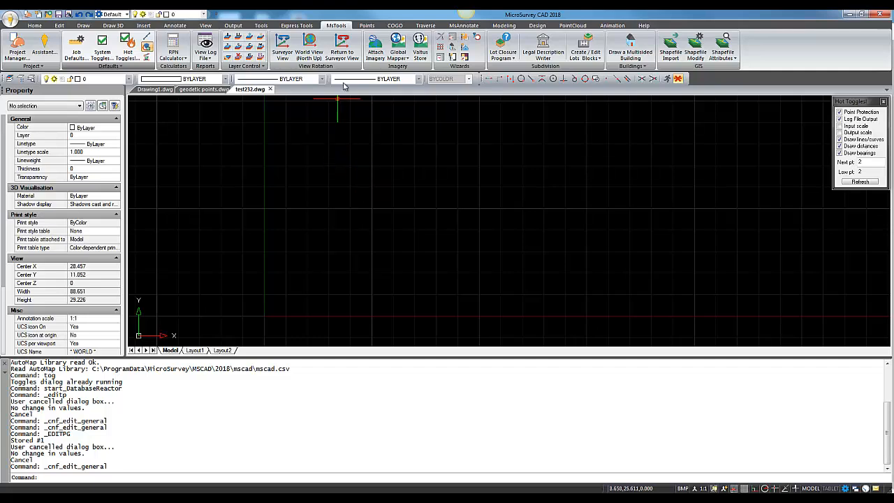
# - Store geodetic point 2 with latitude 49.882114 and longitude -119.477829 in decimal degrees
pyautogui.click(368, 30)
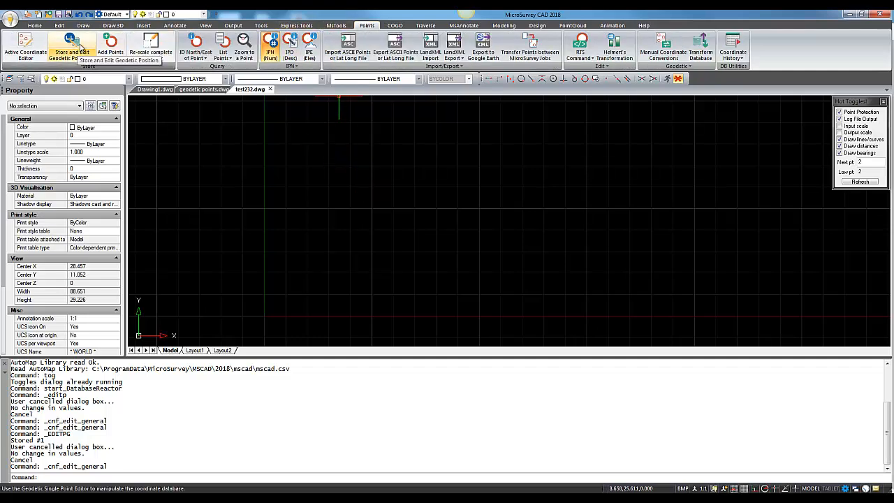
pyautogui.click(82, 52)
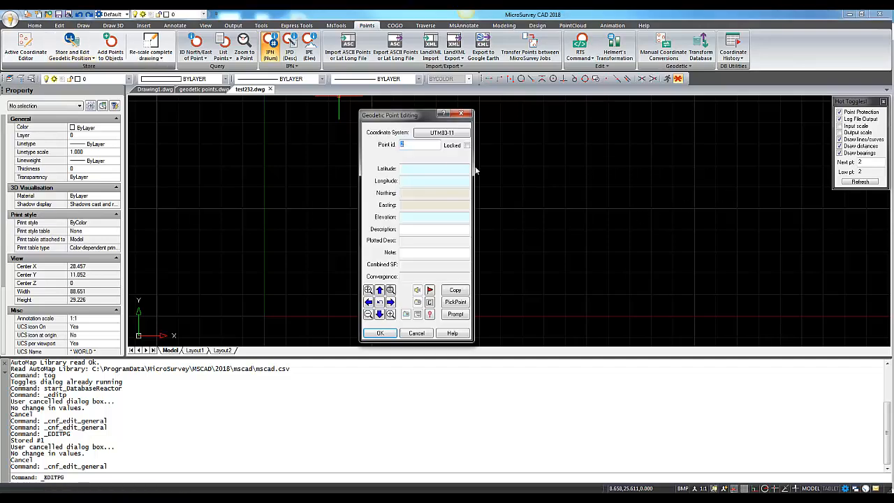
pyautogui.click(417, 144)
pyautogui.click(412, 169)
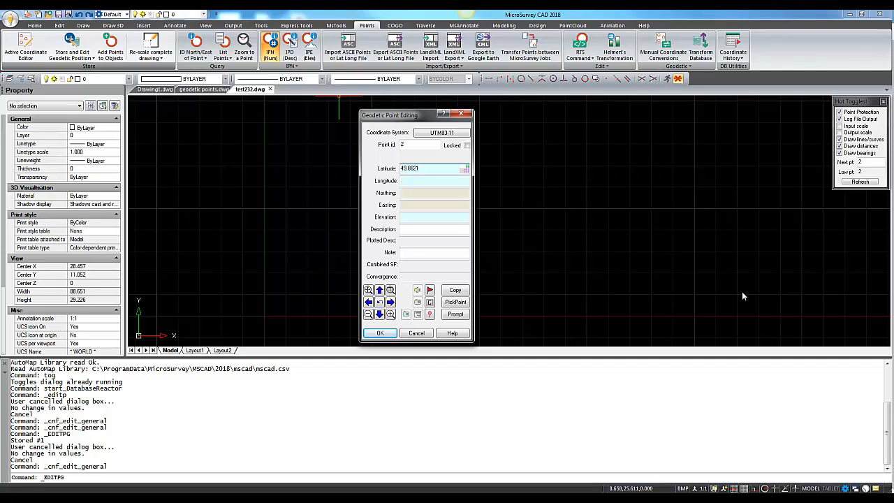
pyautogui.press('Tab')
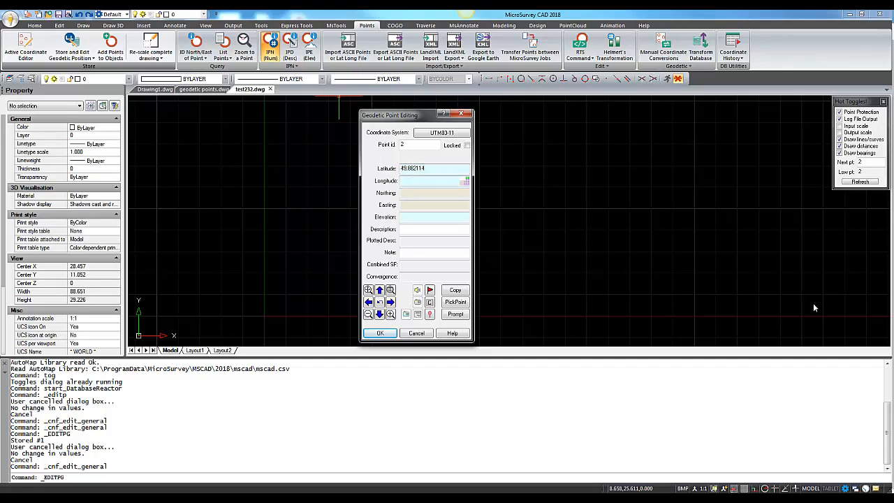
pyautogui.write('-11')
pyautogui.write('625')
pyautogui.click(415, 229)
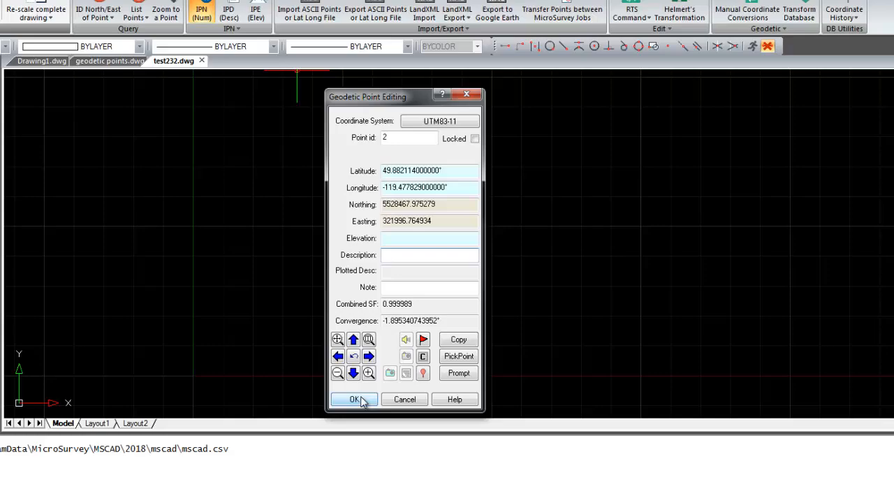
pyautogui.click(340, 463)
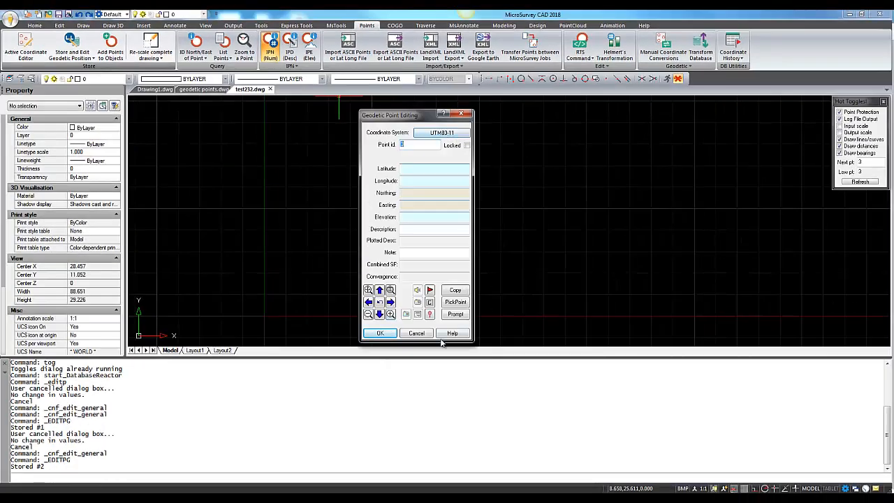
pyautogui.click(417, 333)
# - Zoom to the extents and in on the two stored points to compare their positions
pyautogui.scroll(-5, 461, 266)
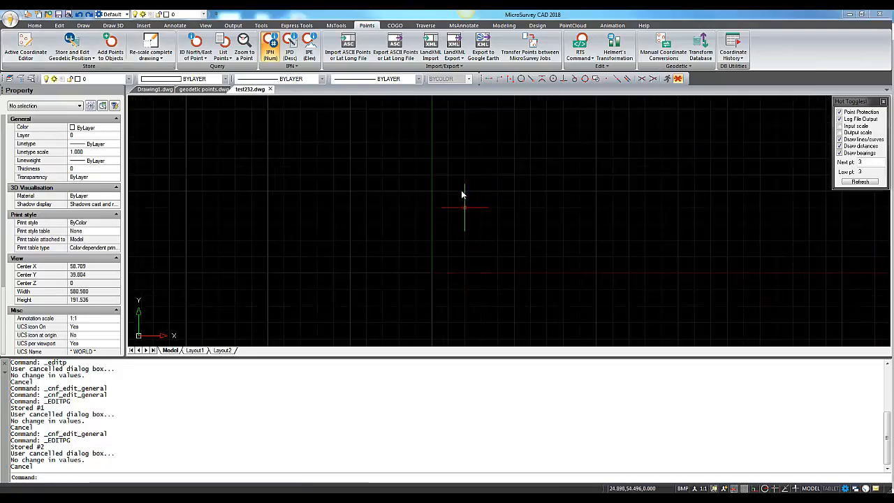
pyautogui.middleClick(462, 195)
pyautogui.middleClick(461, 194)
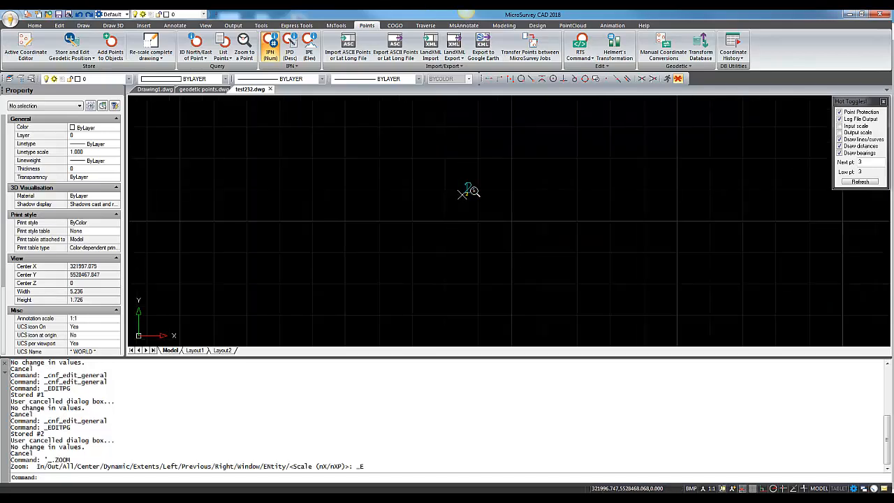
pyautogui.scroll(5, 468, 192)
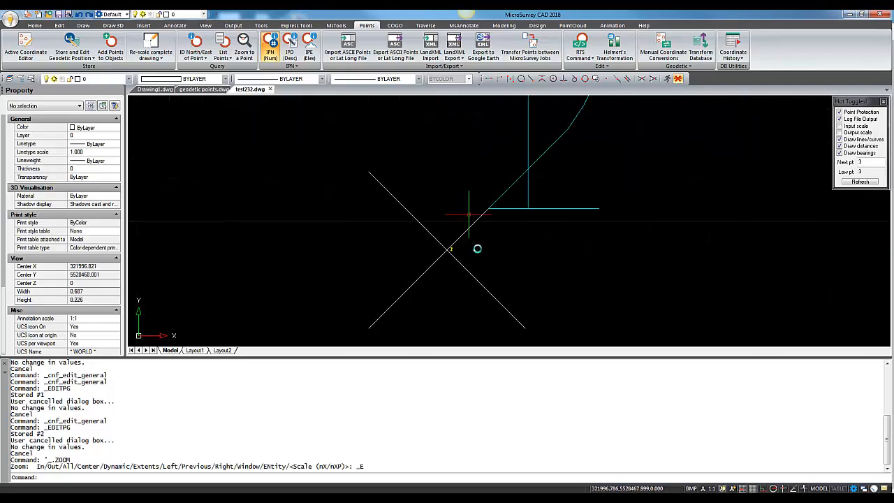
pyautogui.scroll(3, 475, 250)
pyautogui.scroll(-1, 459, 221)
pyautogui.scroll(-2, 459, 222)
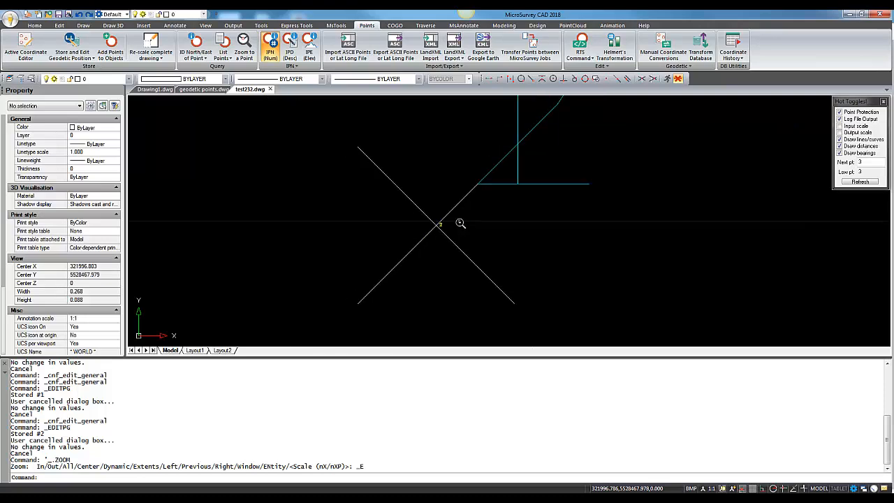
pyautogui.moveTo(475, 249); pyautogui.dragTo(453, 253, button='middle')
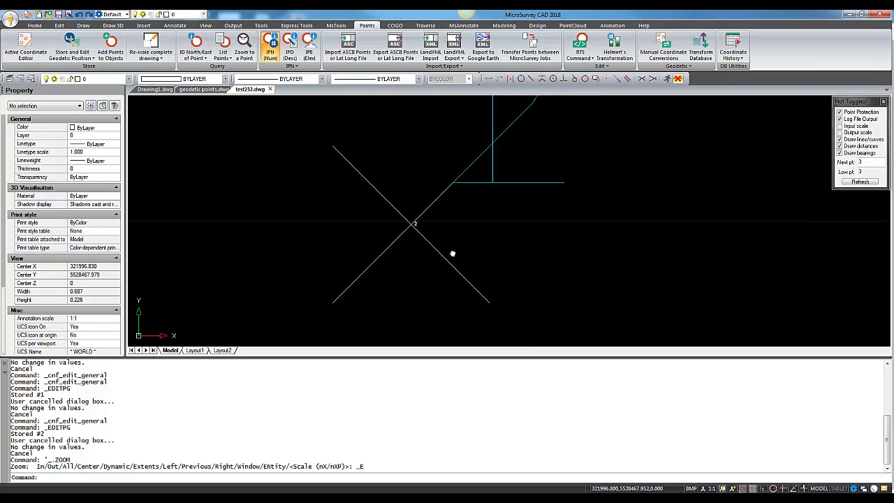
pyautogui.scroll(-2, 453, 240)
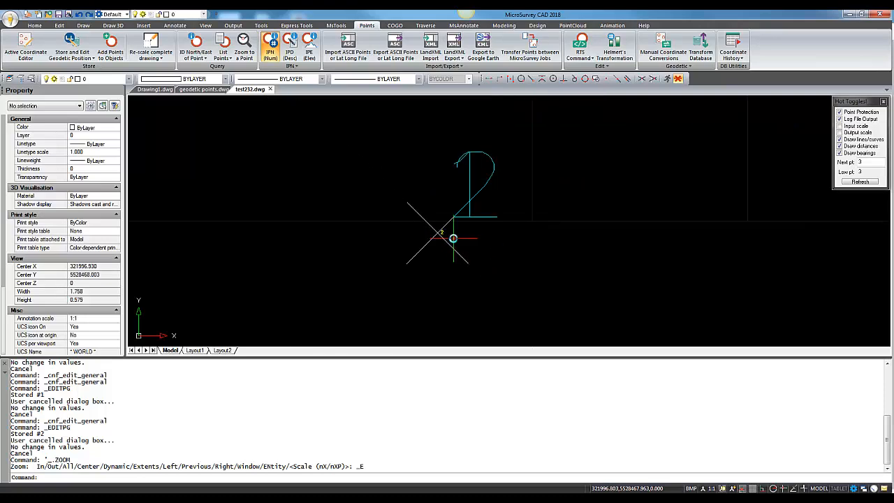
# - Open the lat/long point labeling tool and review the coordinate system and precision settings in its labeling defaults
pyautogui.scroll(2, 454, 214)
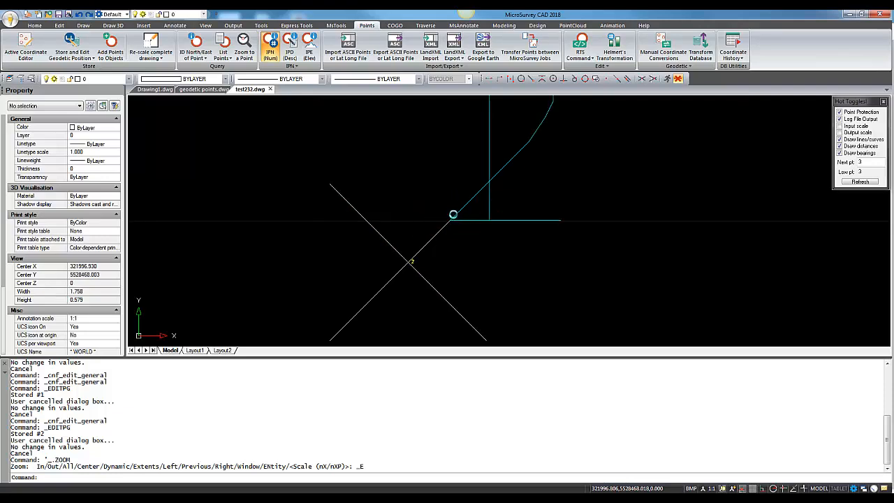
pyautogui.scroll(-2, 453, 215)
pyautogui.moveTo(525, 252); pyautogui.dragTo(512, 270, button='middle')
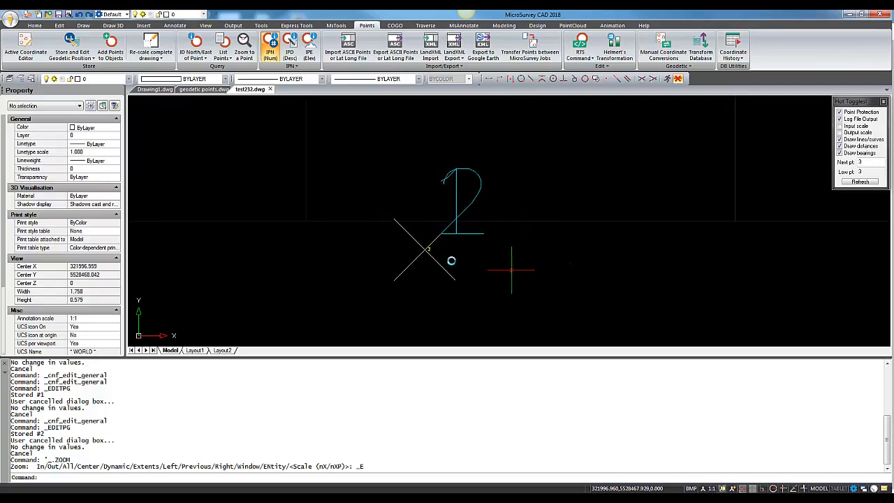
pyautogui.scroll(2, 452, 261)
pyautogui.scroll(1, 452, 260)
pyautogui.scroll(-1, 447, 253)
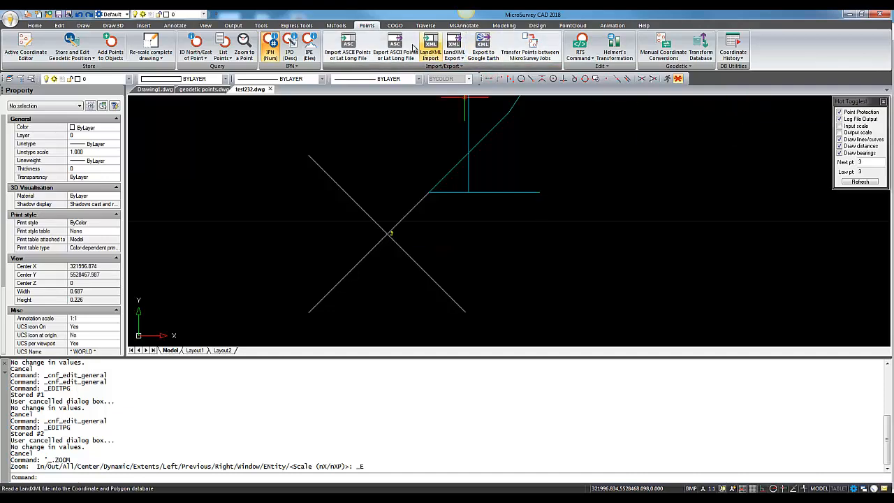
pyautogui.click(455, 28)
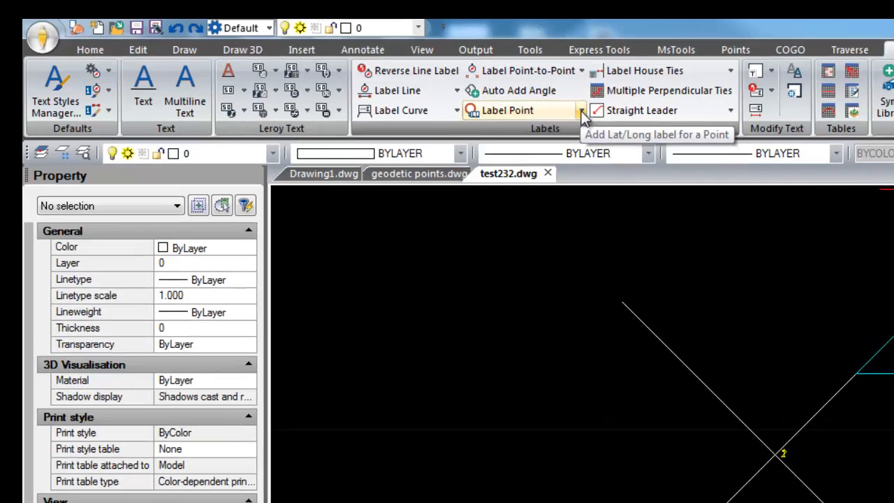
pyautogui.click(287, 57)
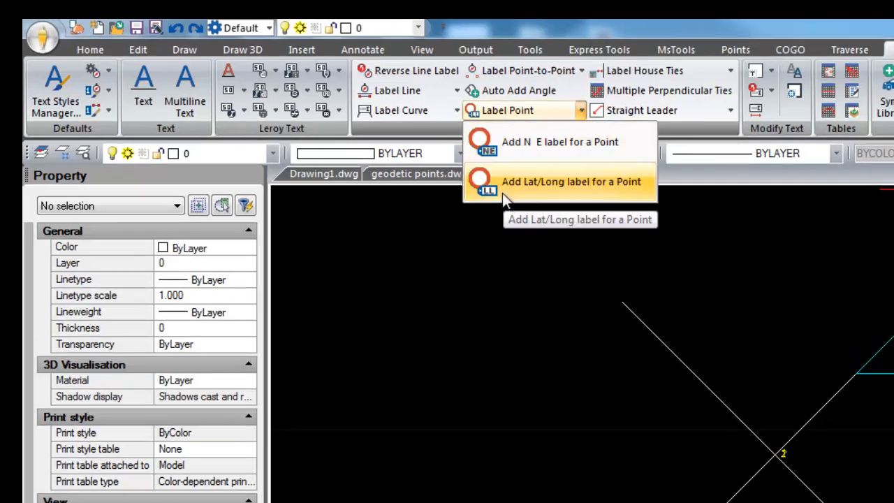
pyautogui.click(566, 181)
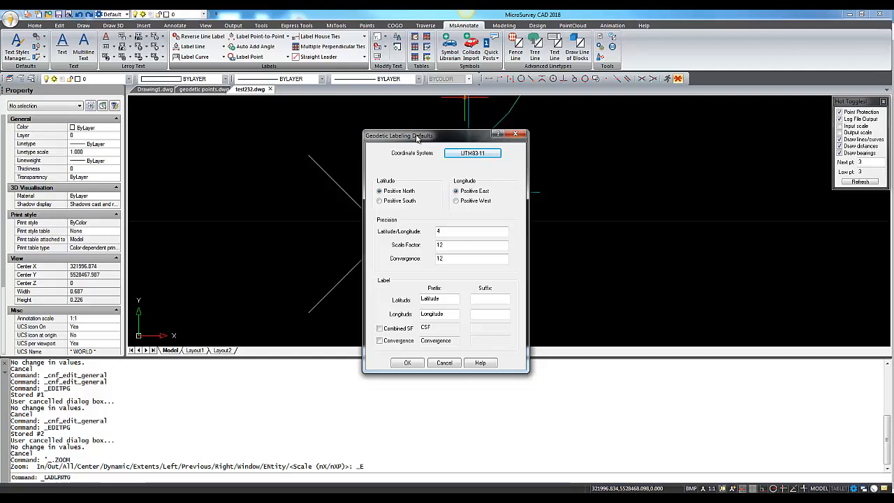
pyautogui.moveTo(417, 138); pyautogui.dragTo(412, 105)
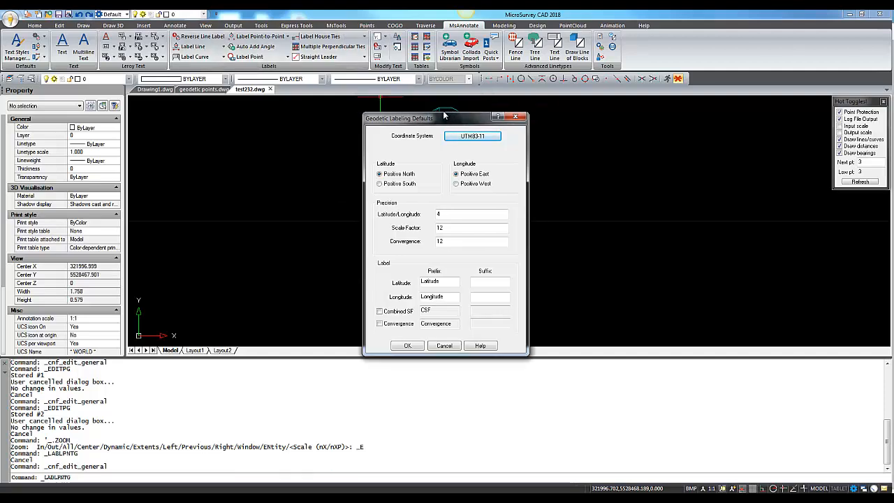
pyautogui.moveTo(440, 119); pyautogui.dragTo(407, 107)
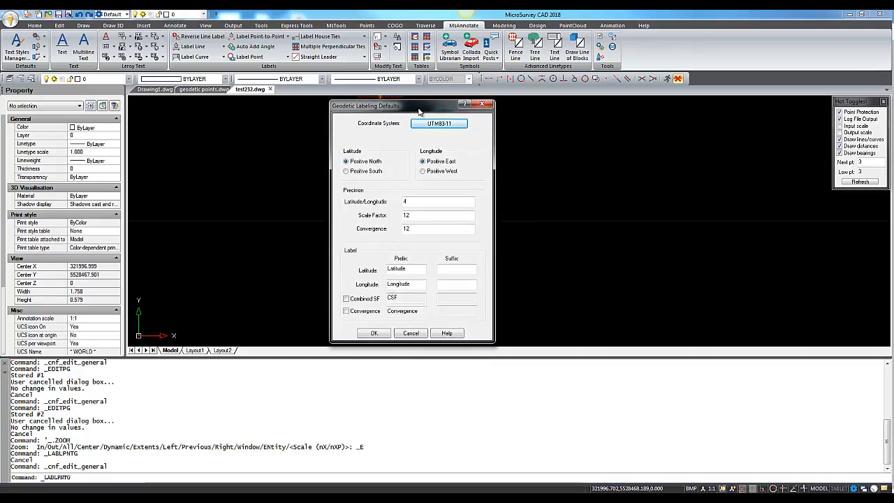
pyautogui.moveTo(396, 110); pyautogui.dragTo(407, 106)
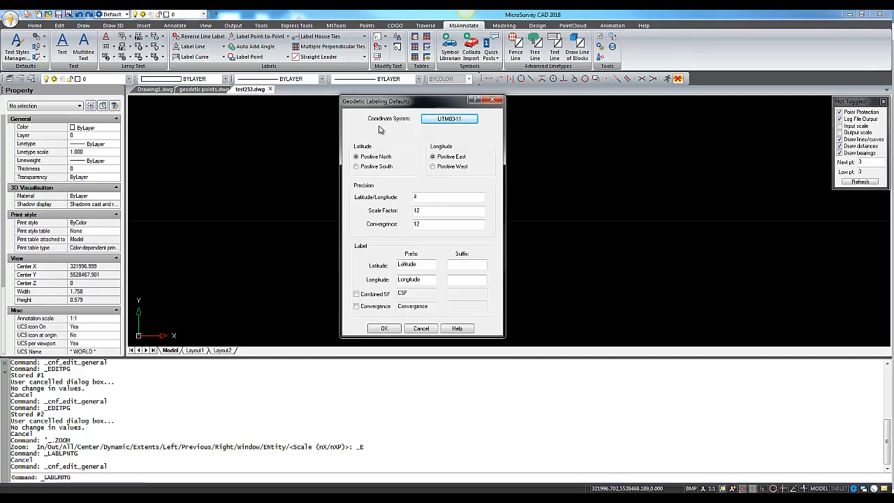
pyautogui.click(433, 200)
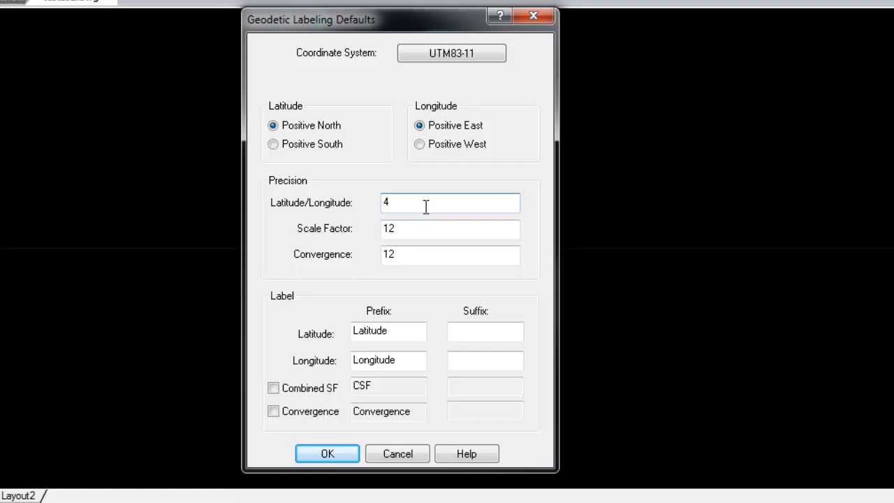
pyautogui.click(427, 229)
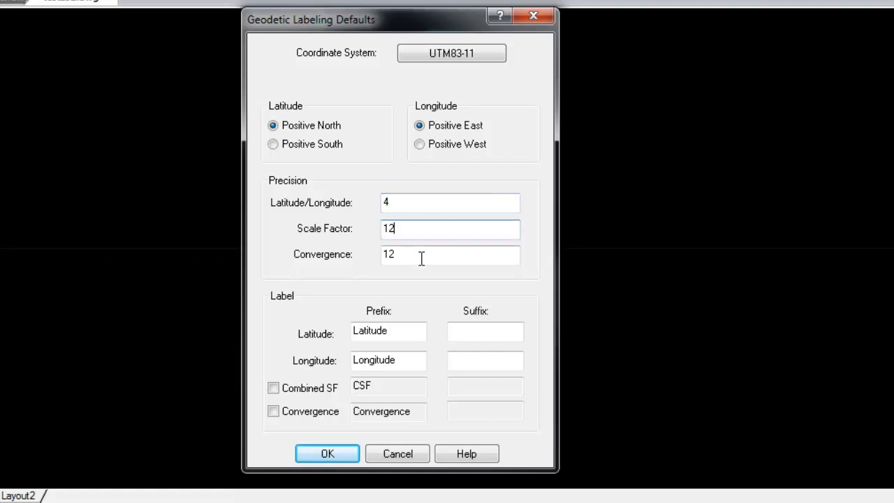
pyautogui.click(421, 257)
pyautogui.click(424, 229)
pyautogui.click(418, 204)
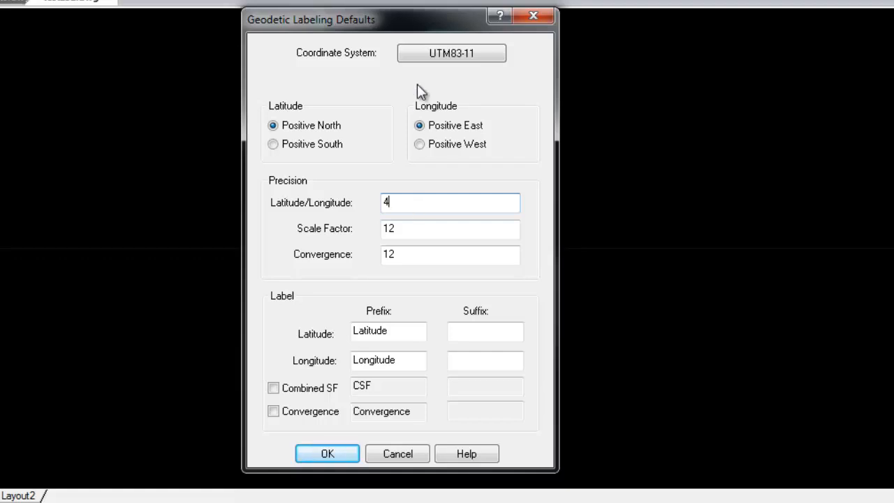
# - Accept the labeling defaults and place a horizontal lat/long label beside point 2, snapping to its node
pyautogui.click(327, 453)
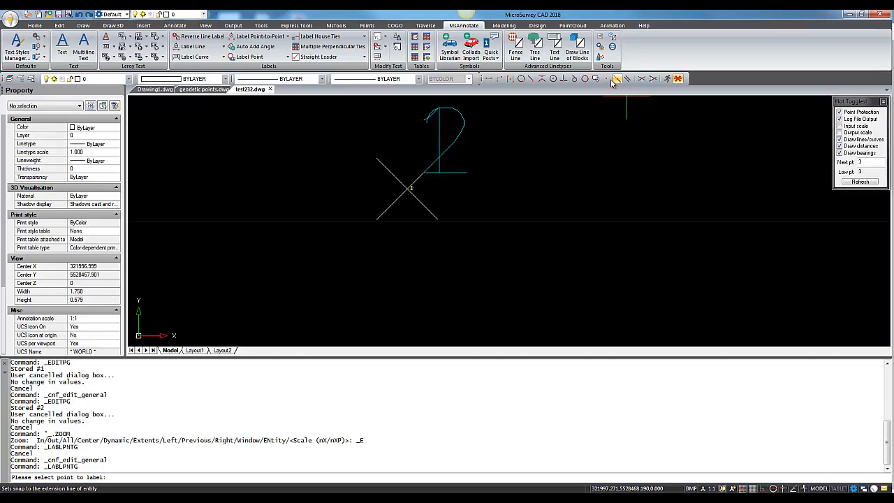
pyautogui.click(606, 78)
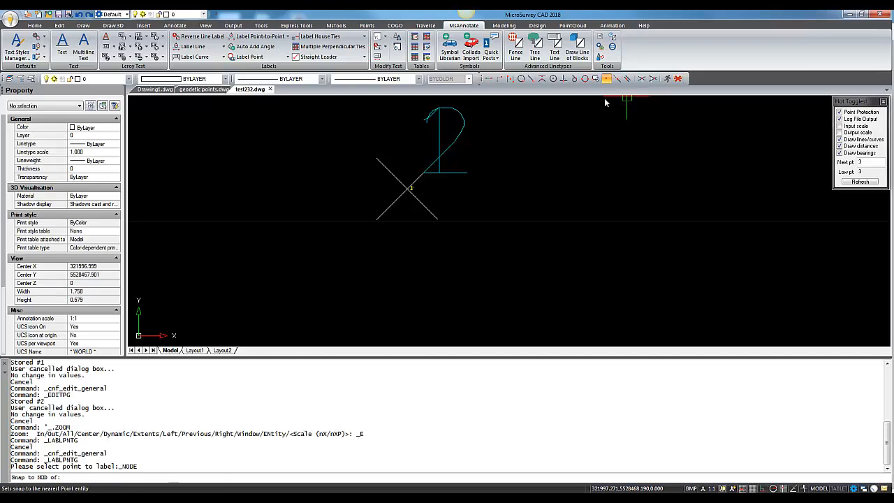
pyautogui.click(408, 189)
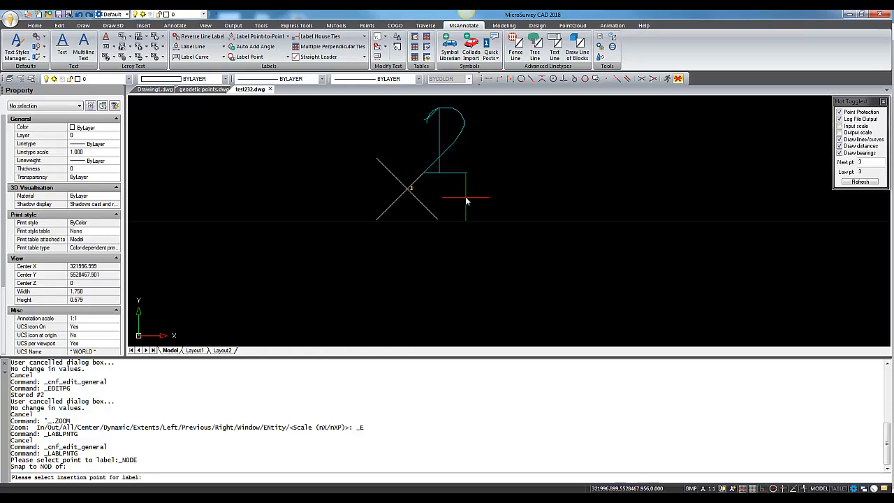
pyautogui.click(333, 265)
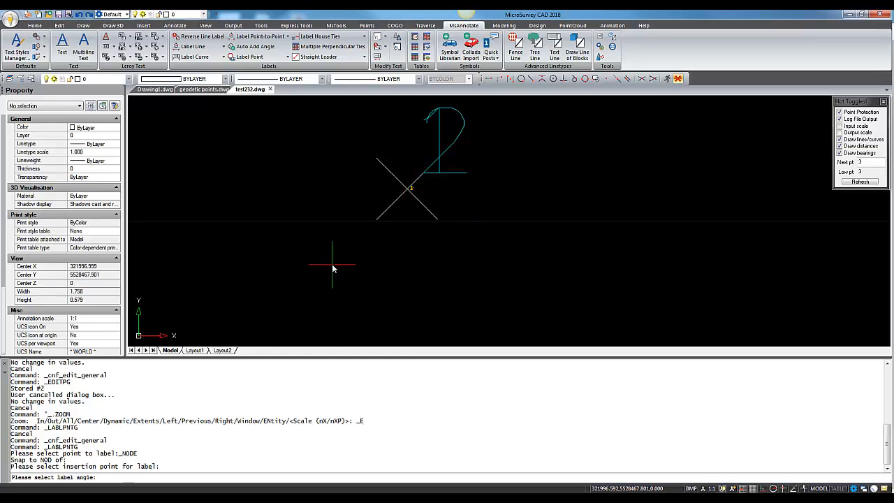
pyautogui.click(483, 272)
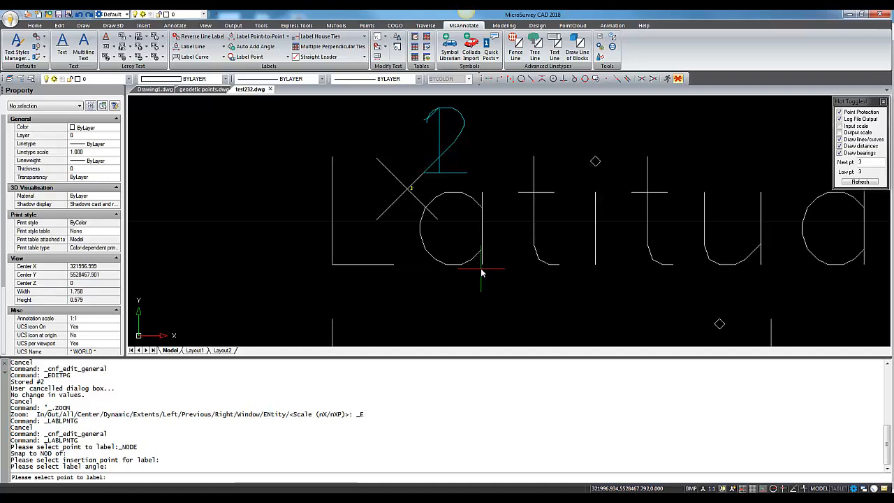
# - Switch the job's direction format back to Azimuth DMS in the general configuration options
pyautogui.scroll(-5, 481, 272)
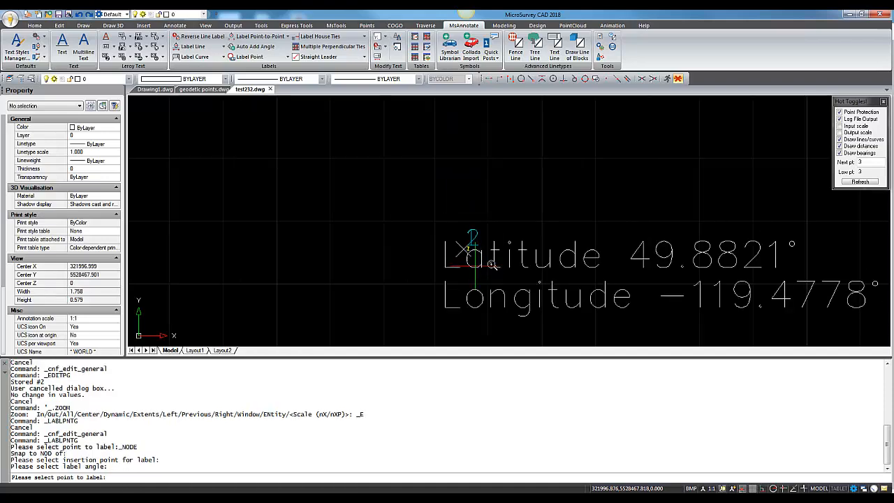
pyautogui.scroll(-2, 481, 260)
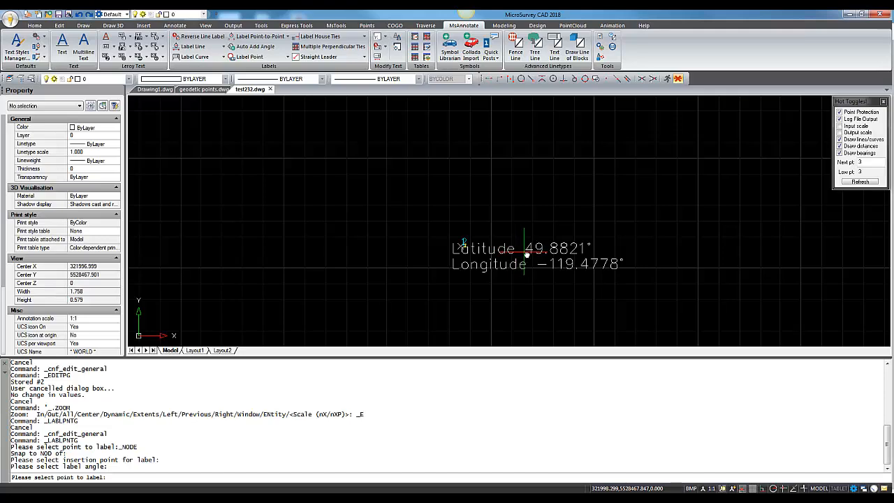
pyautogui.moveTo(586, 272); pyautogui.dragTo(525, 254, button='middle')
pyautogui.scroll(4, 487, 250)
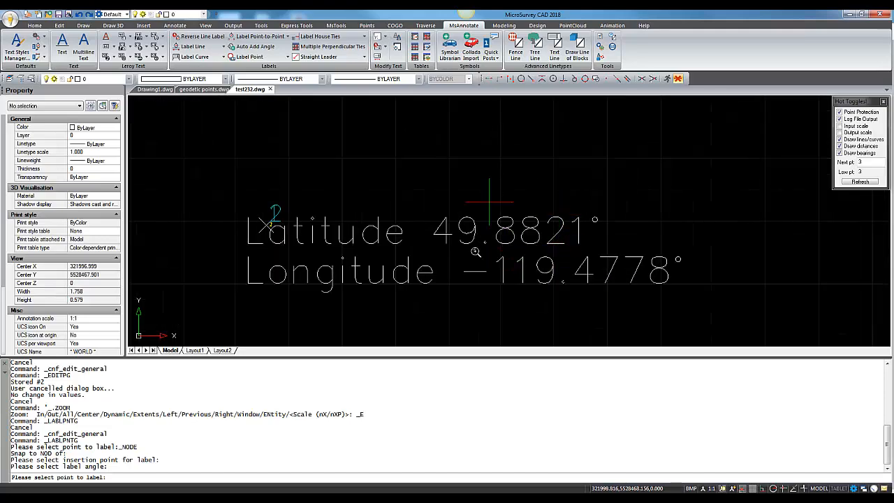
pyautogui.scroll(-4, 539, 255)
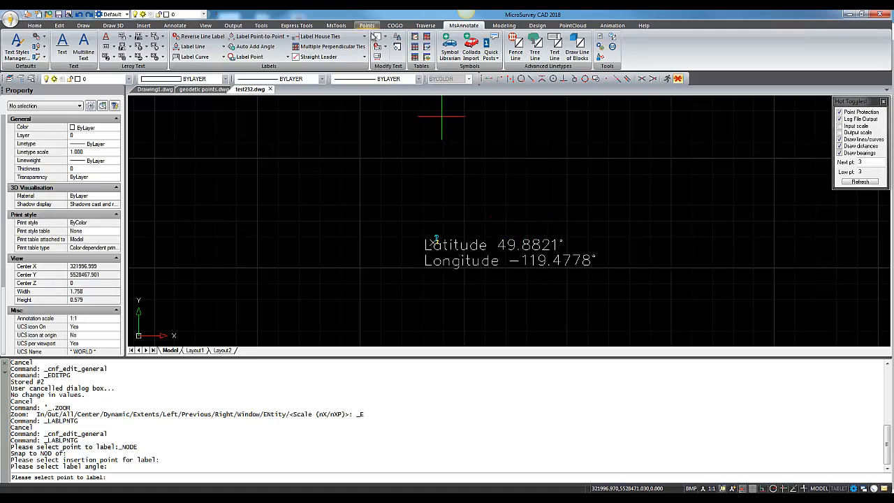
pyautogui.click(336, 26)
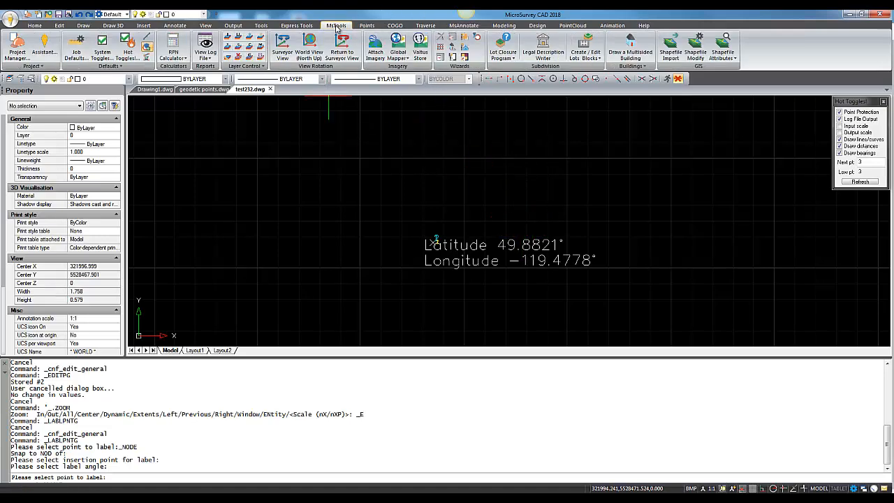
pyautogui.click(81, 61)
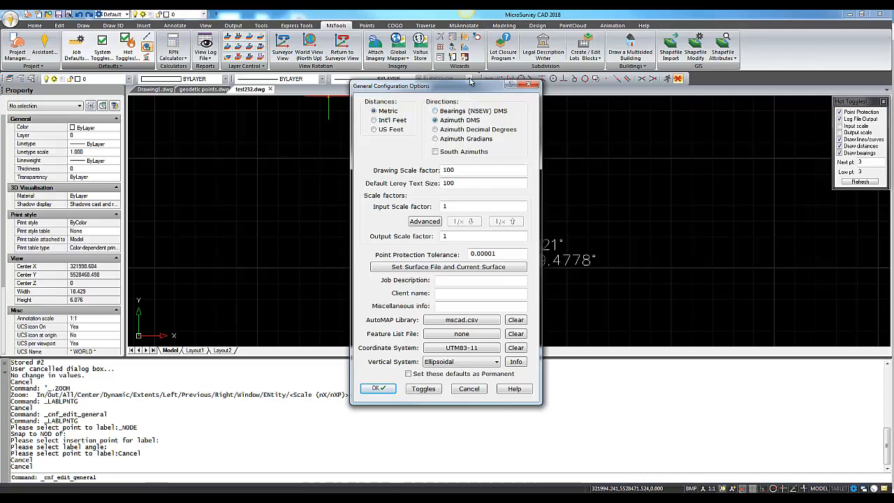
pyautogui.click(377, 389)
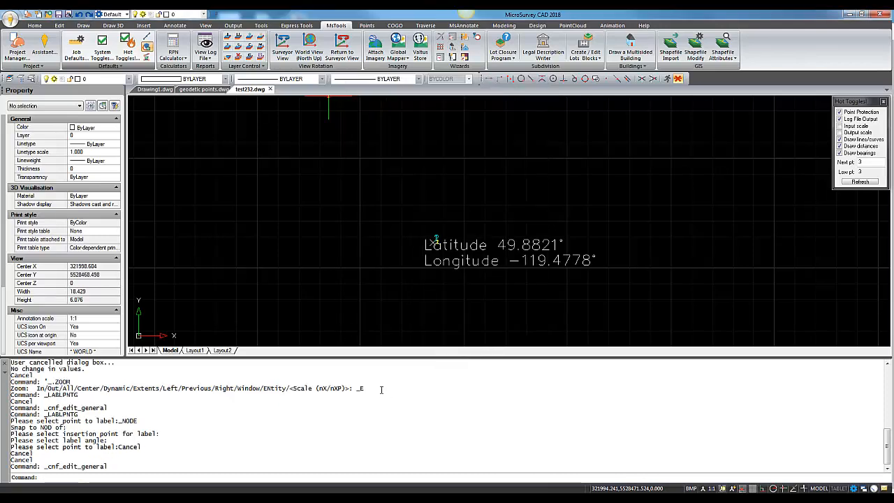
# - Place a second horizontal lat/long label on point 2, positioned above the first label
pyautogui.click(470, 28)
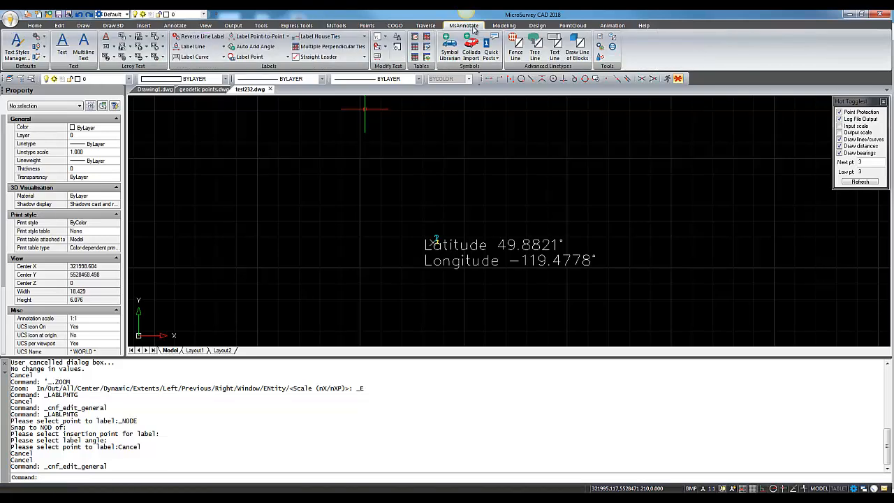
pyautogui.click(287, 58)
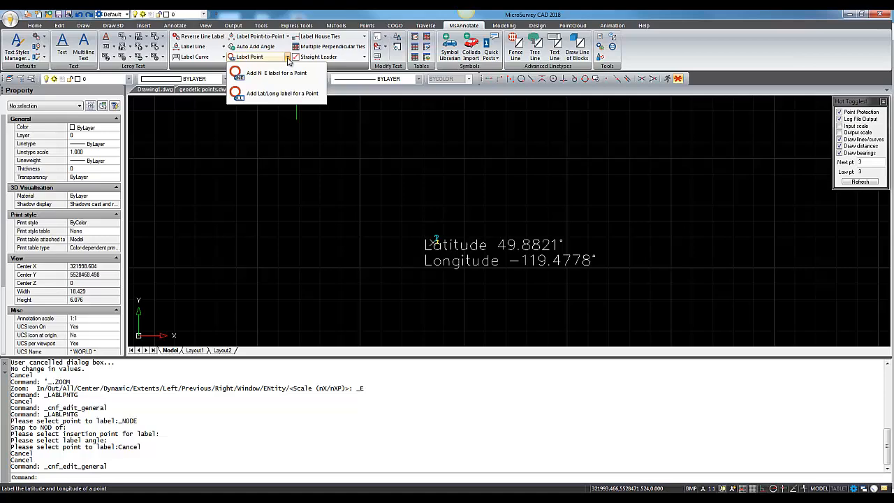
pyautogui.click(249, 95)
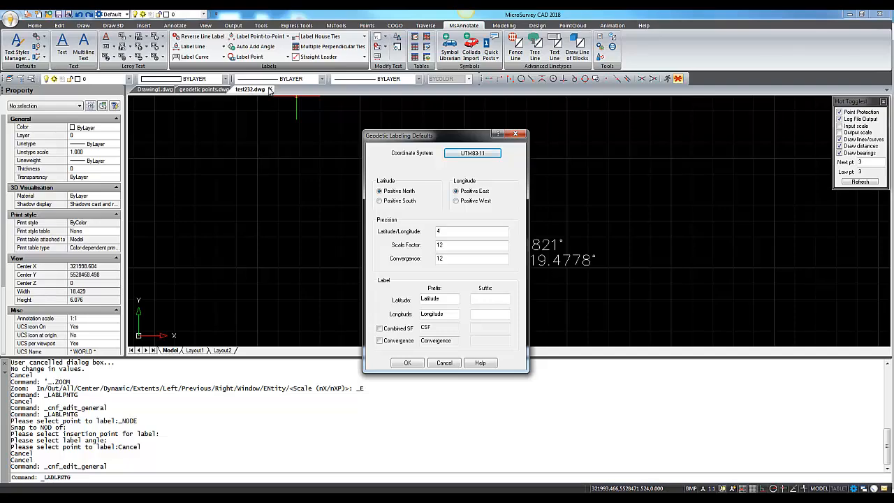
pyautogui.moveTo(419, 136)
pyautogui.mouseDown()
pyautogui.moveTo(621, 126)
pyautogui.moveTo(398, 95)
pyautogui.moveTo(405, 92)
pyautogui.mouseUp()
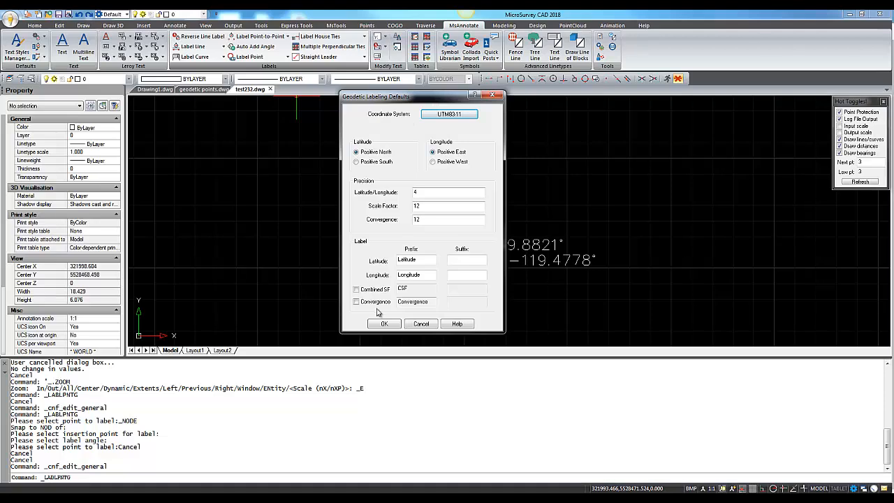
pyautogui.click(381, 324)
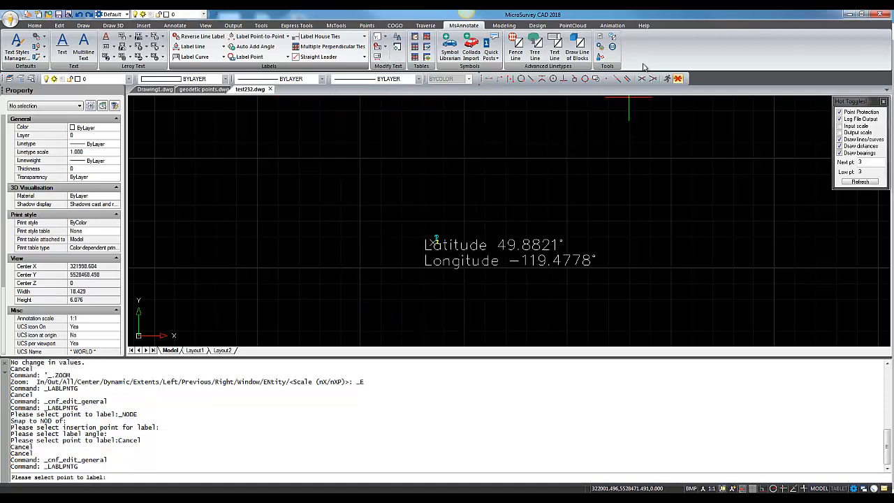
pyautogui.click(608, 78)
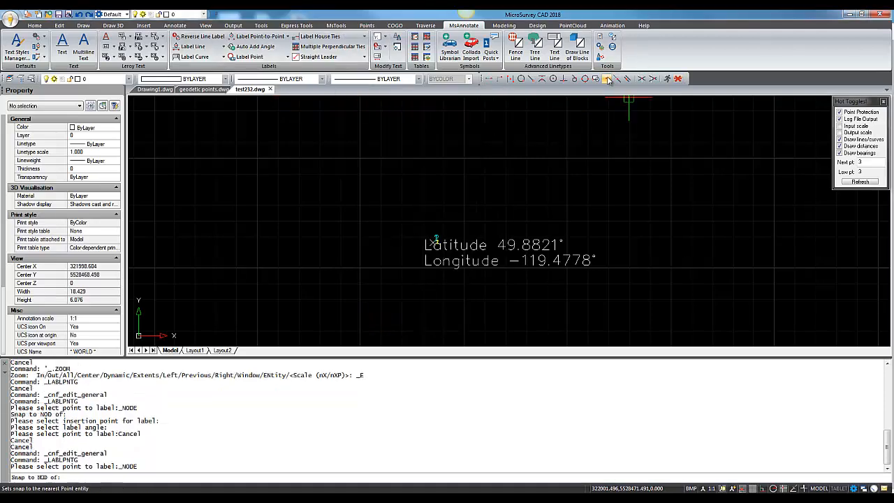
pyautogui.scroll(5, 431, 243)
pyautogui.click(431, 228)
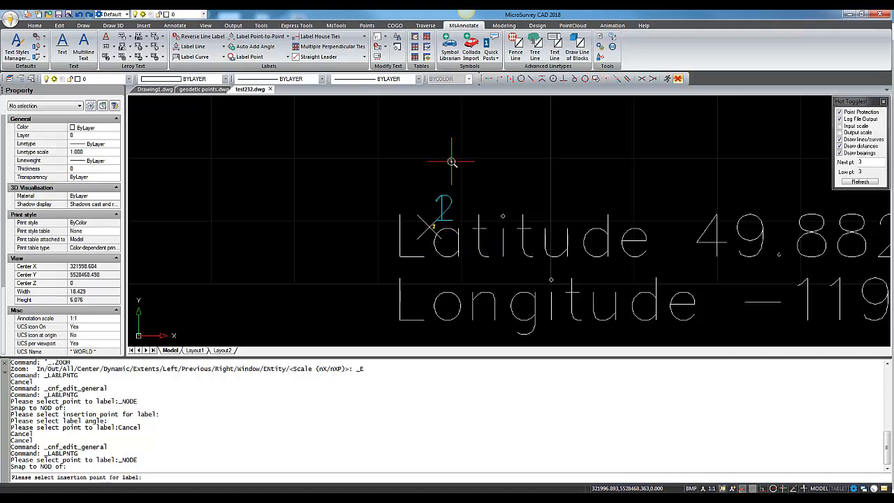
pyautogui.scroll(-3, 455, 162)
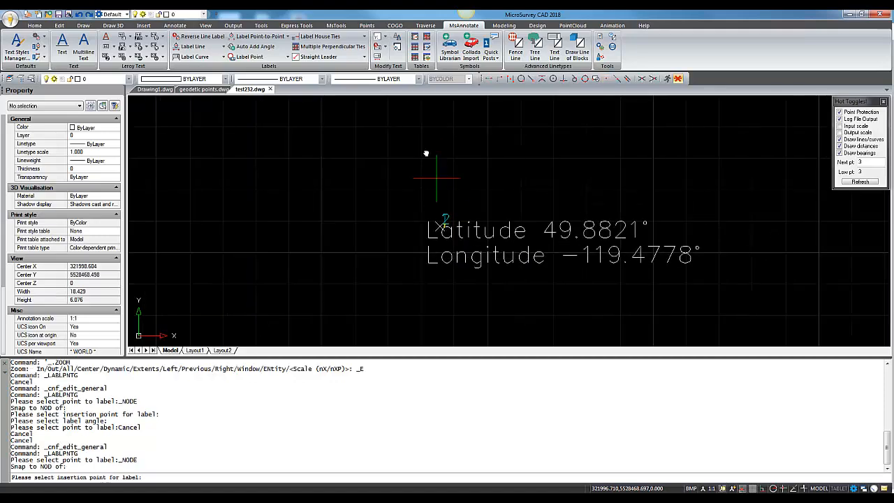
pyautogui.click(430, 158)
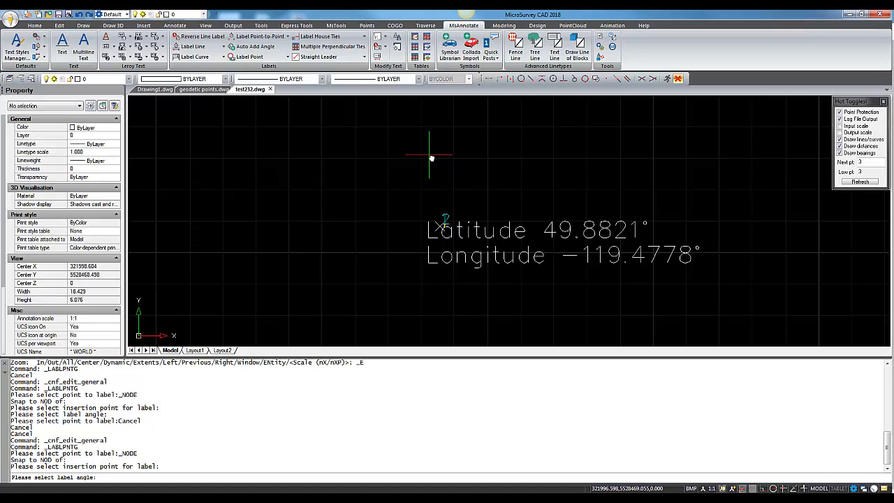
pyautogui.click(615, 160)
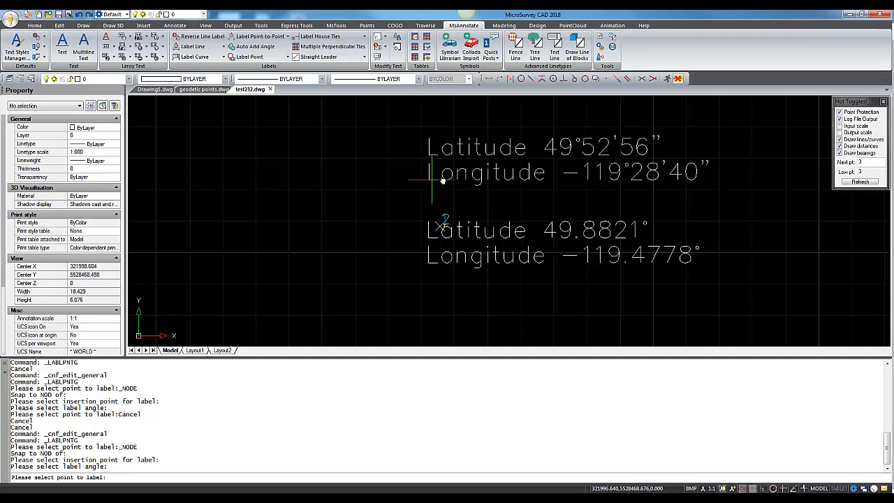
pyautogui.moveTo(512, 175); pyautogui.dragTo(436, 173, button='middle')
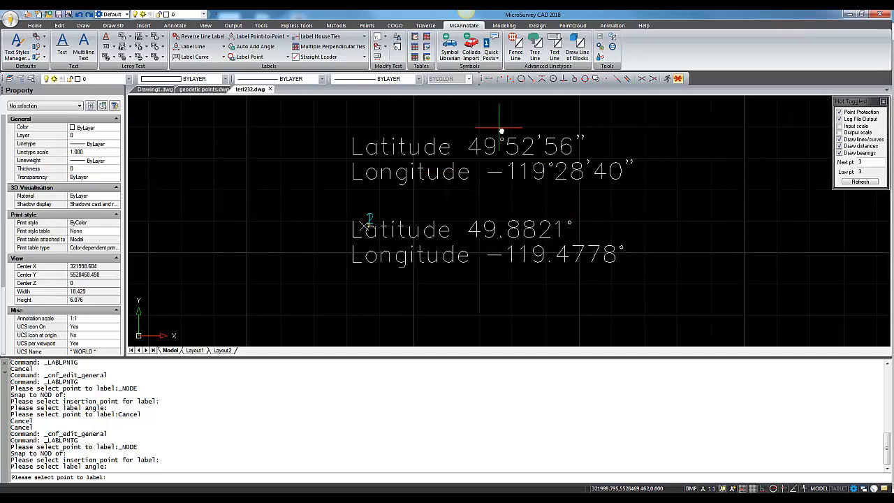